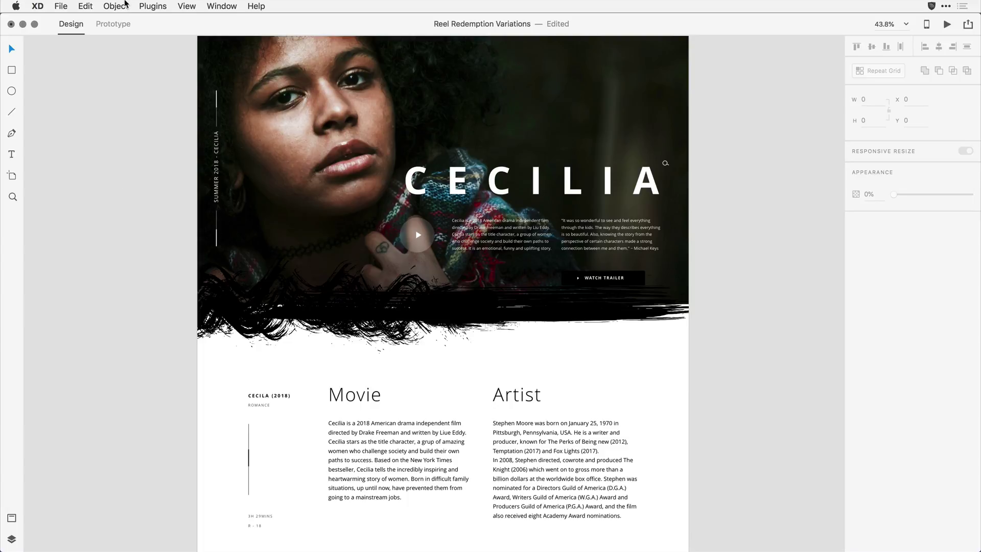
- Check the spell-check setting, then zoom onto the Movie and Artist text and select their group
click(88, 9)
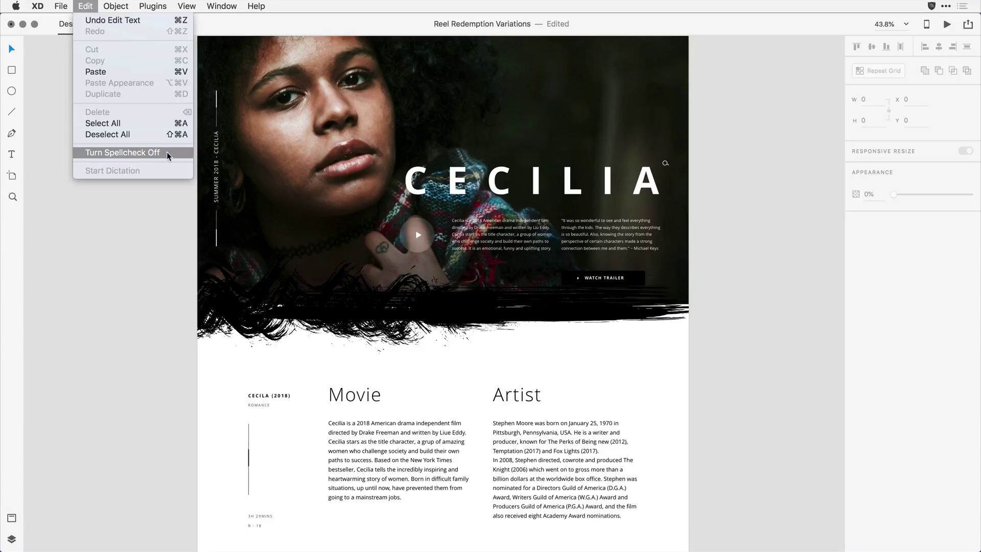
click(113, 276)
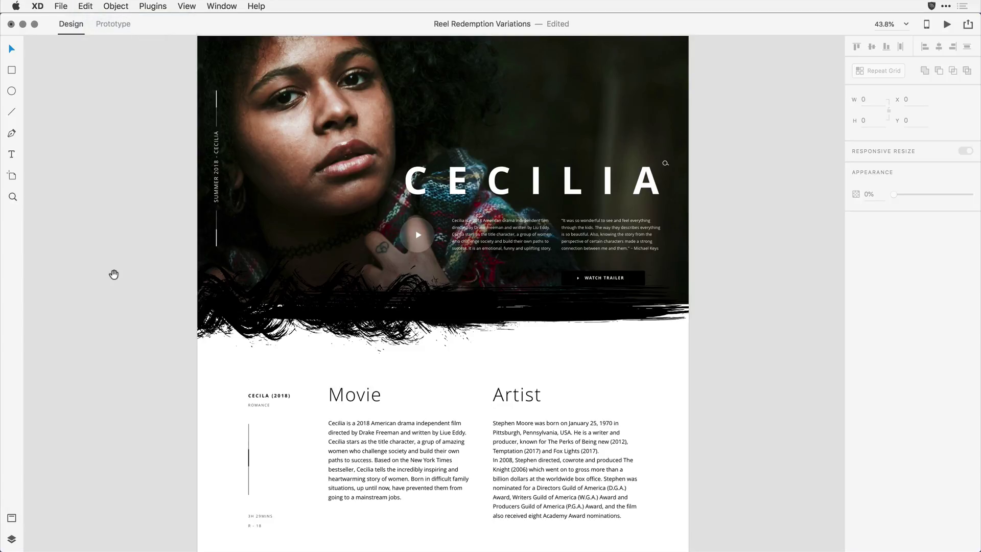
mouse_move(273, 338)
mouse_down()
mouse_move(388, 384)
mouse_move(679, 532)
mouse_up()
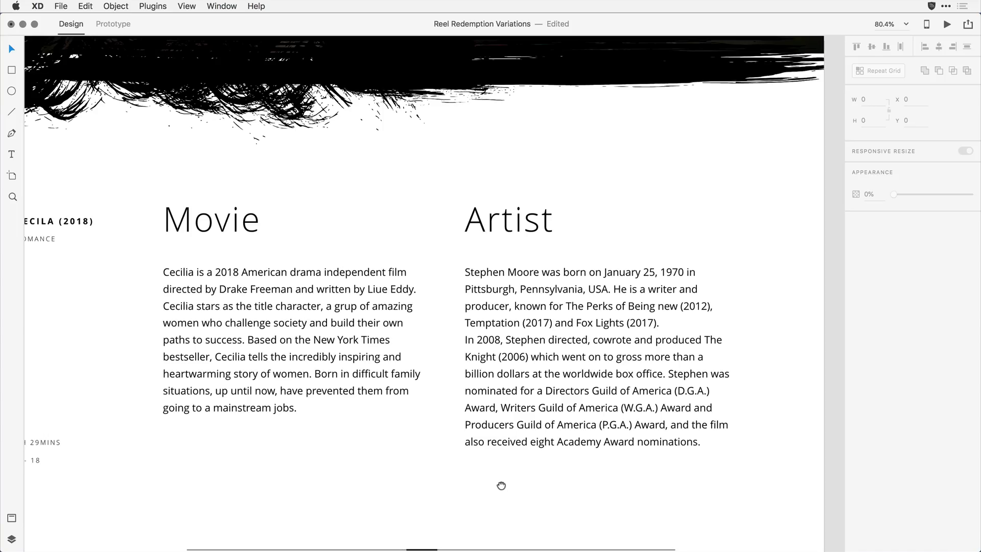
drag(502, 486, 510, 442)
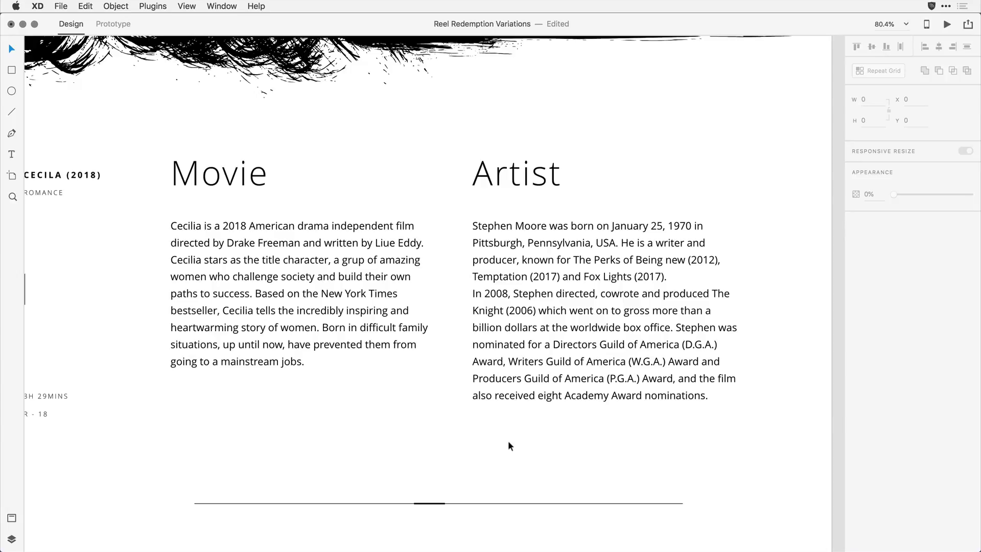
click(345, 306)
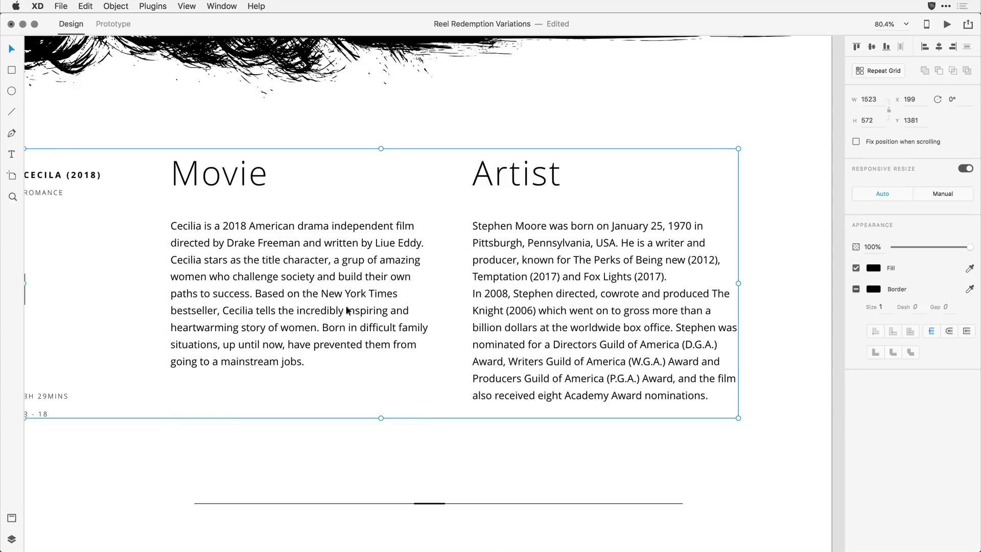
- Edit the Movie text box, select the underlined word 'grup', and show its spelling suggestions
double_click(322, 292)
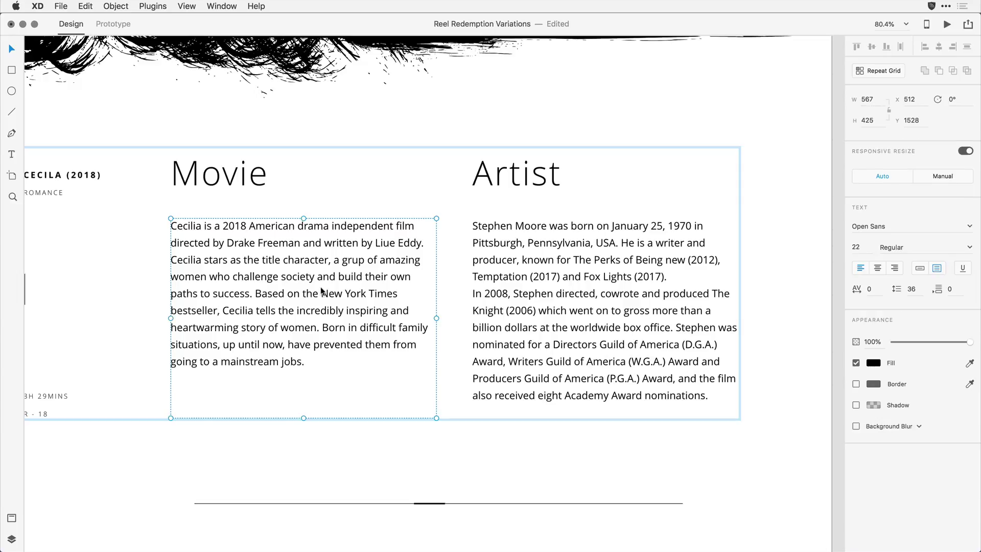
double_click(320, 291)
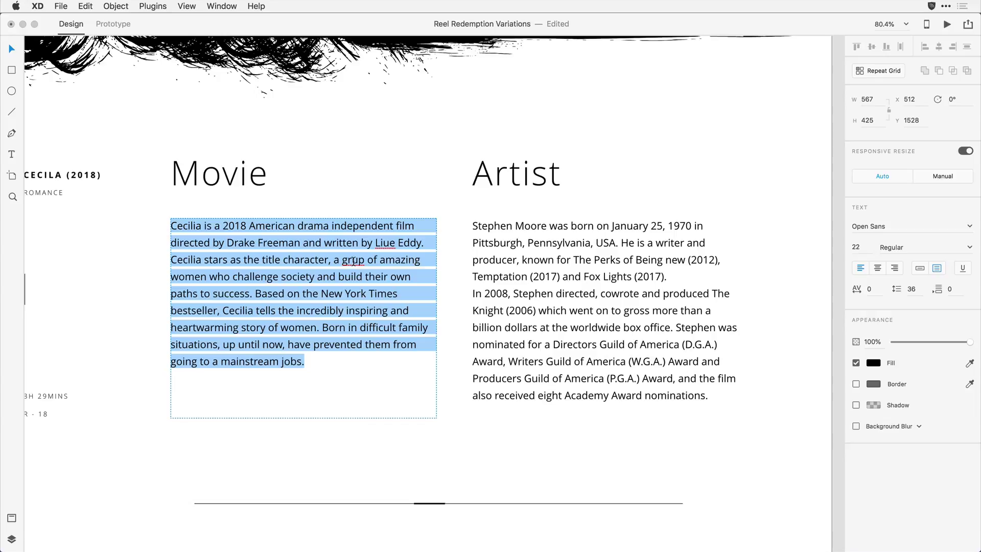
click(352, 261)
double_click(353, 261)
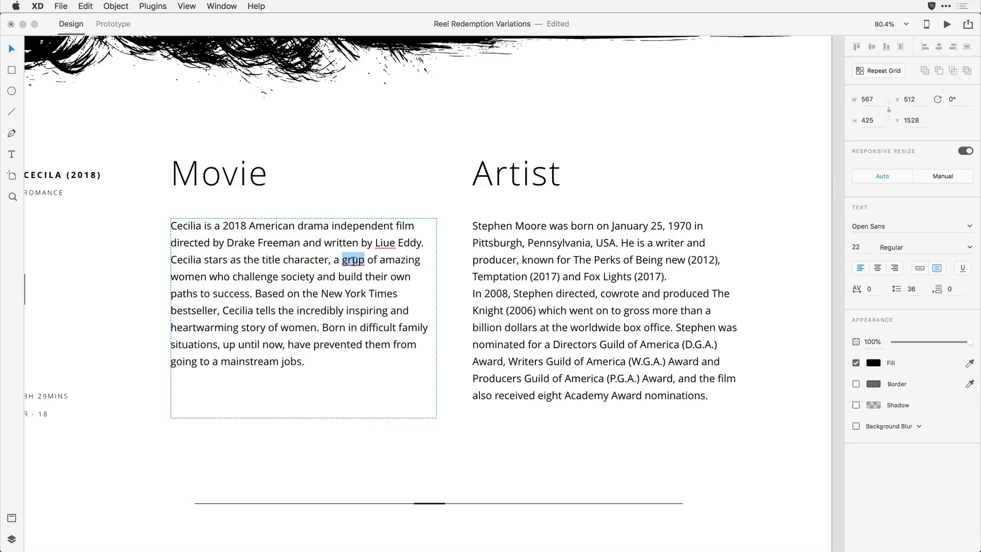
right_click(353, 261)
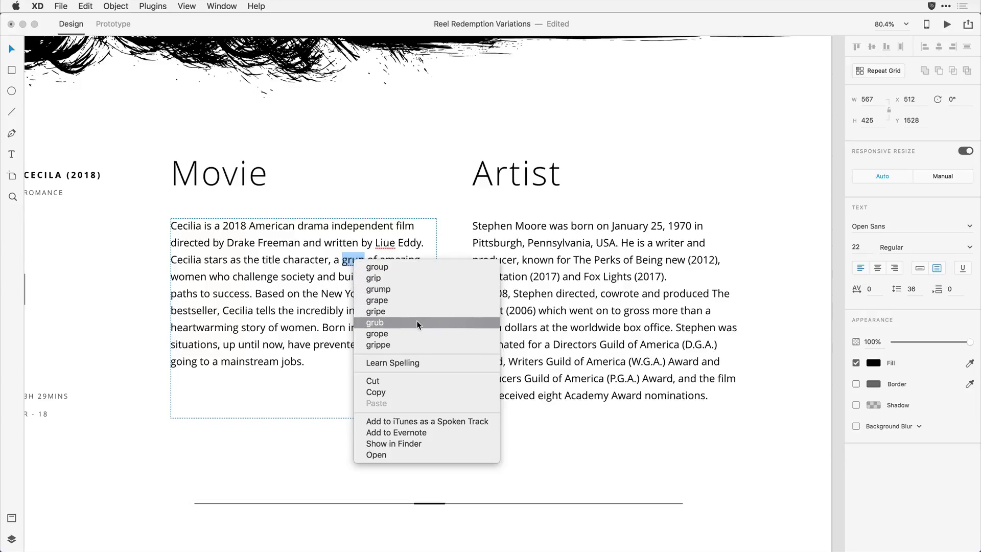
- Replace 'grup' with 'group', view suggestions for 'Liue' without changing it, and reselect 'group'
click(408, 269)
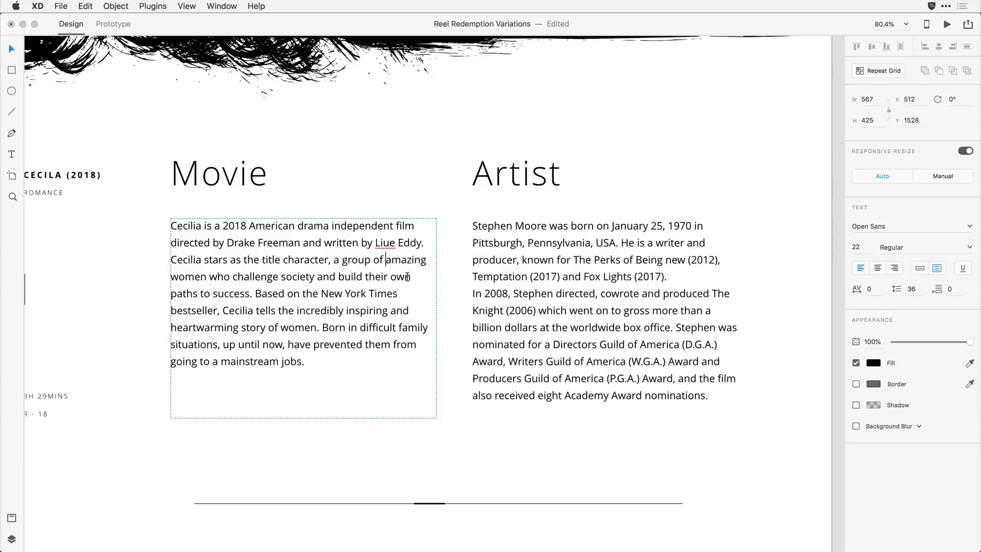
double_click(387, 242)
right_click(386, 243)
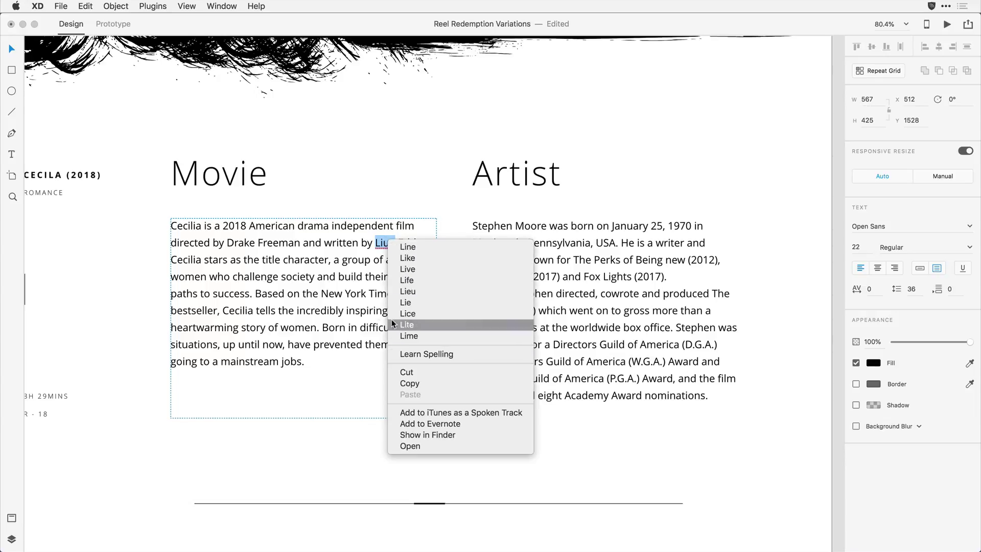
click(367, 313)
double_click(354, 261)
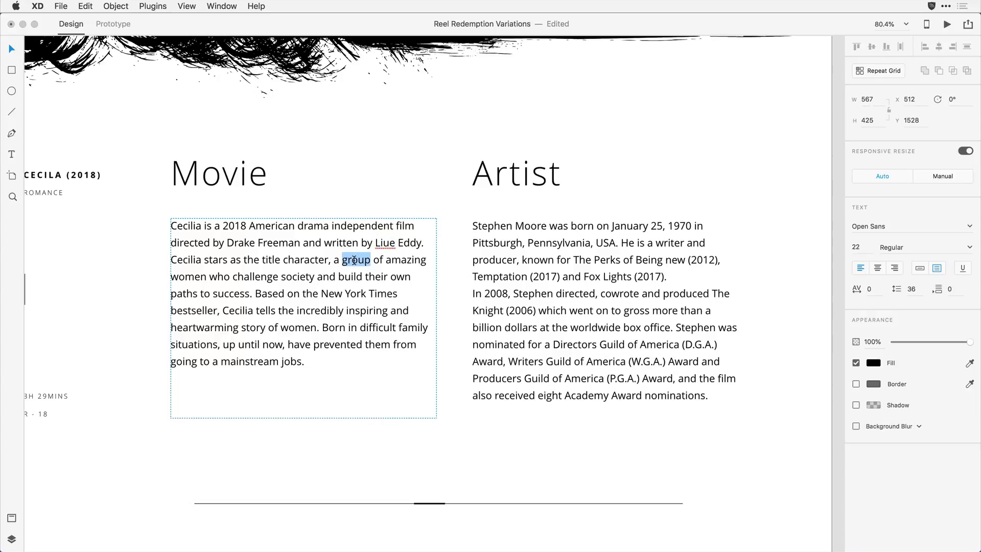
text(gr)
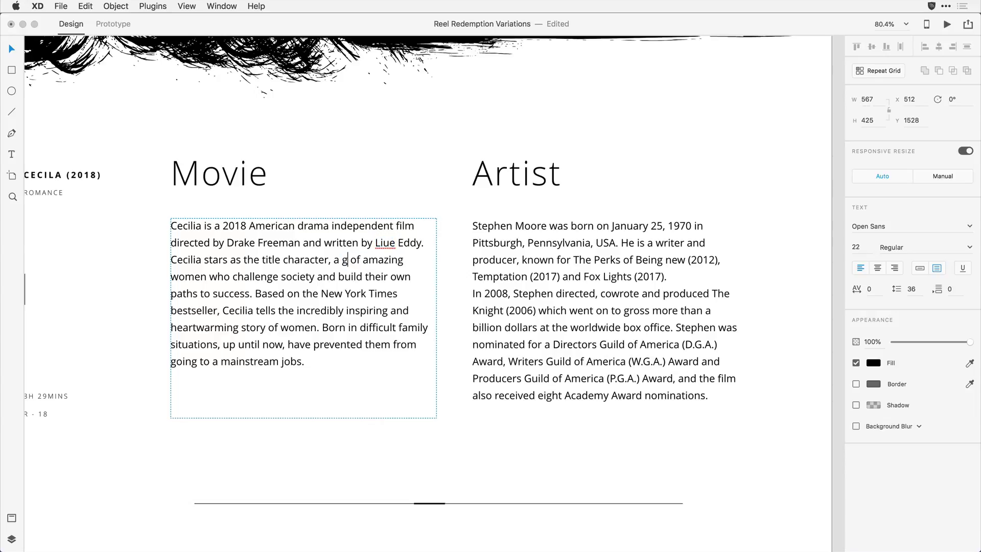
text(up)
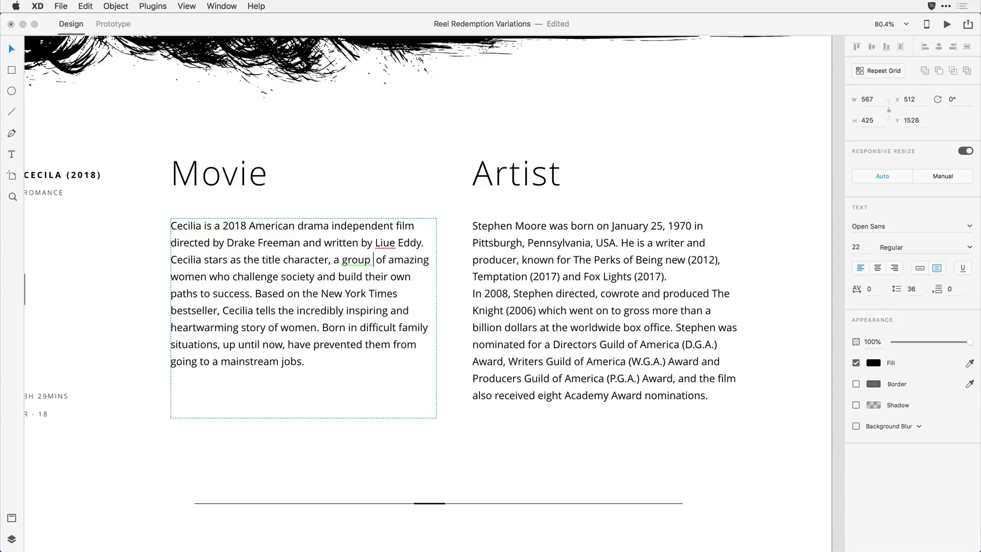
- Select the retyped word in the Movie paragraph and show its spelling suggestions list
double_click(356, 261)
right_click(356, 261)
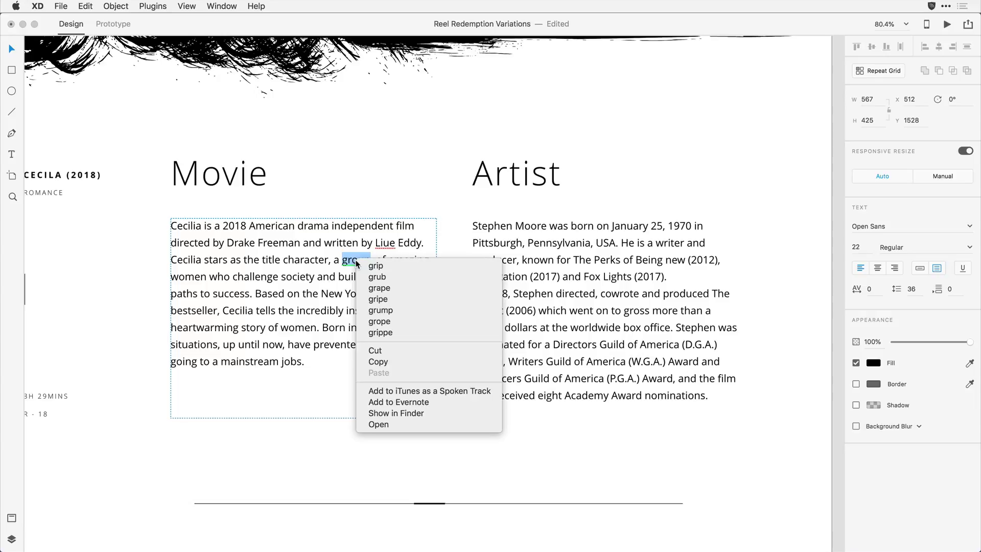